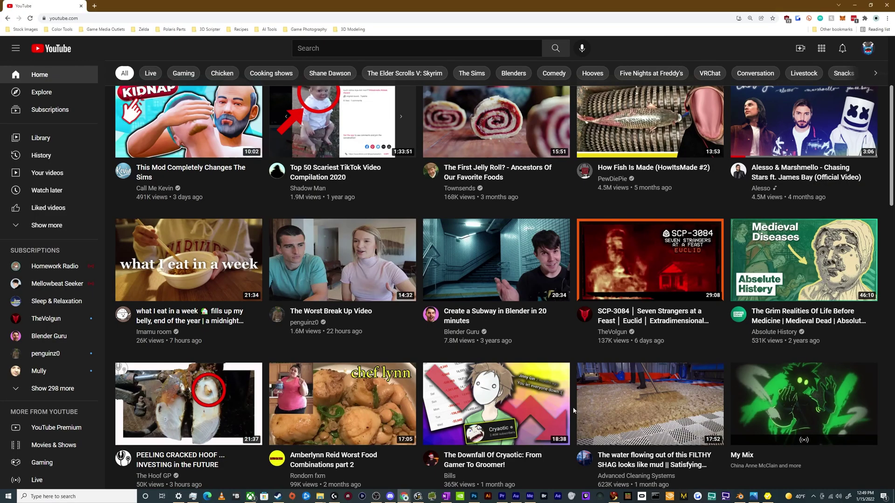
scroll(574, 410, "down", 1)
scroll(574, 410, "down", 1)
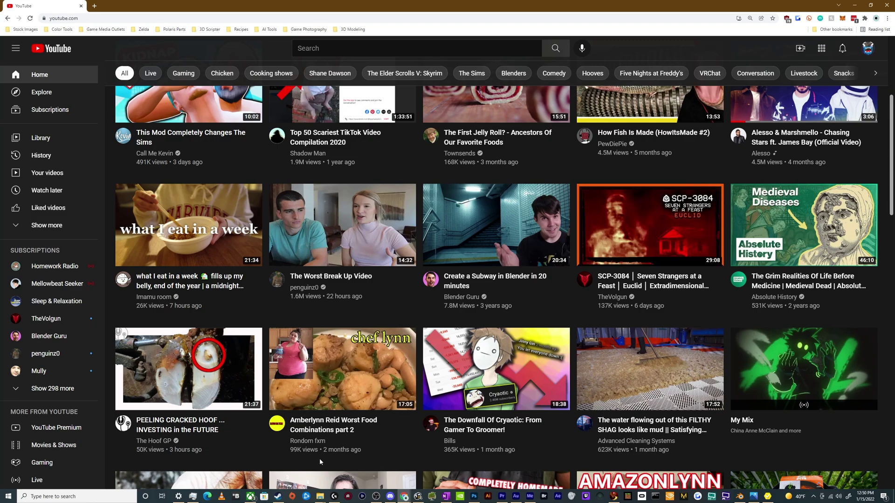
scroll(263, 432, "down", 1)
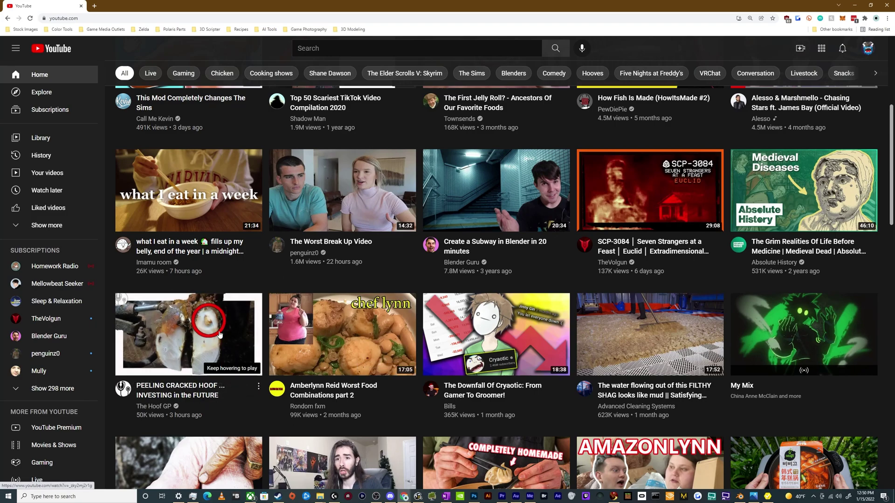
- Bring up the more-options menu for the Peeling Cracked Hoof video
left_click(258, 389)
type("Hoof")
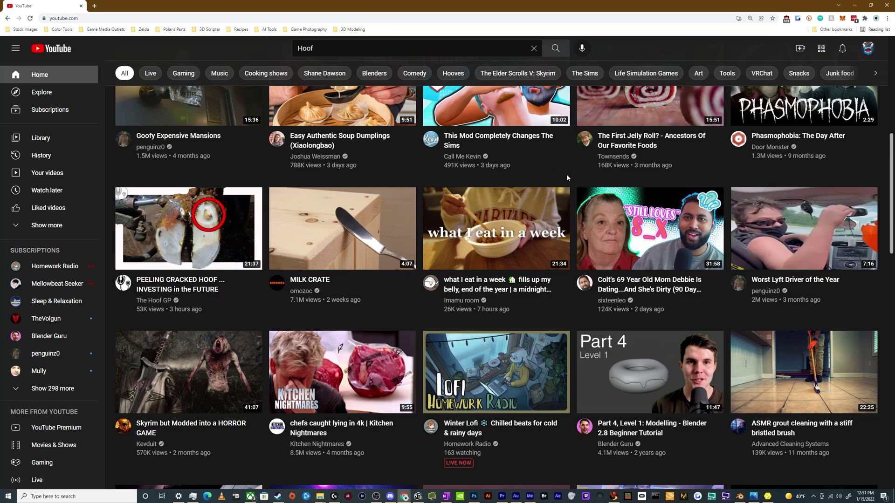
- Remove 'the girlfriend experience' and 'The Backrooms (Found Footage)' from today's watch history
left_click(60, 160)
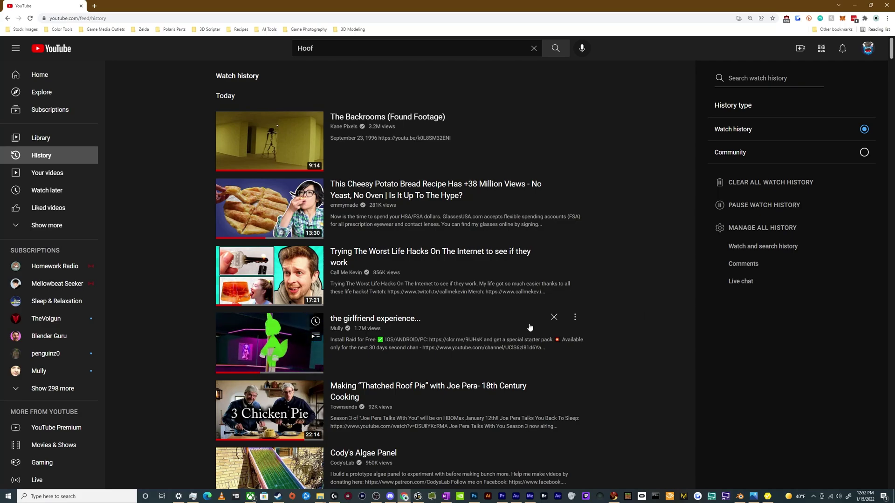
left_click(555, 319)
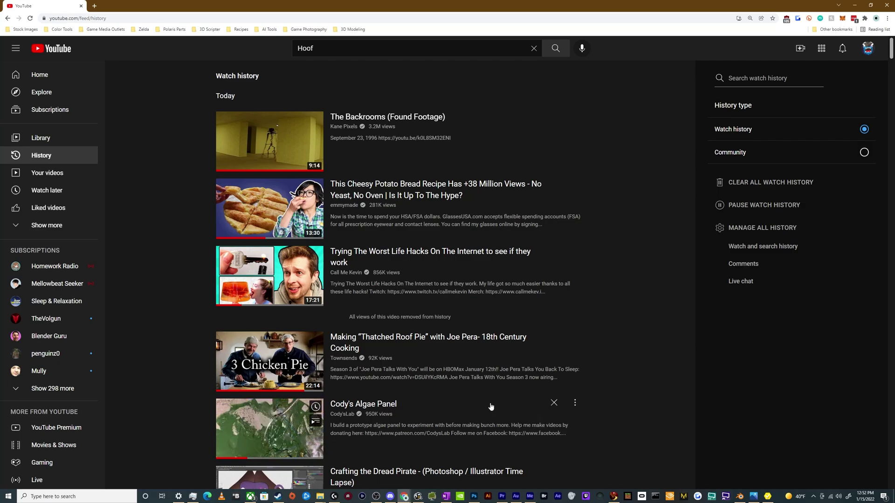
mouse_move(447, 140)
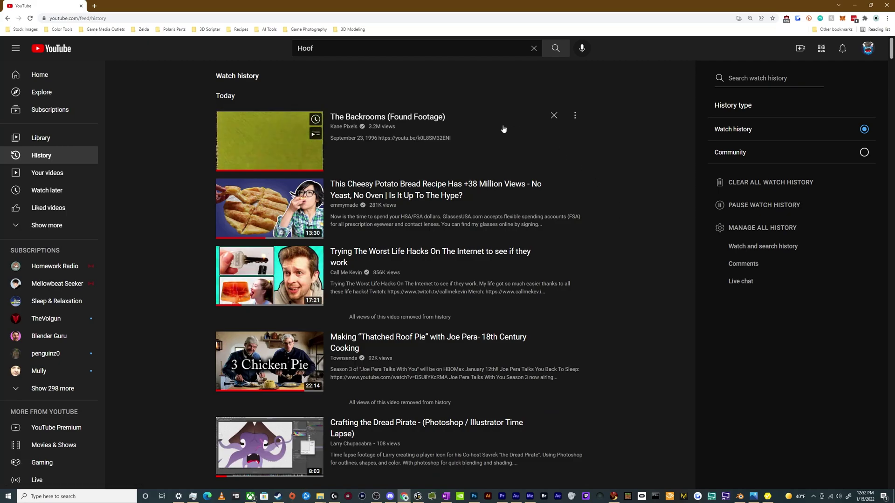
left_click(554, 116)
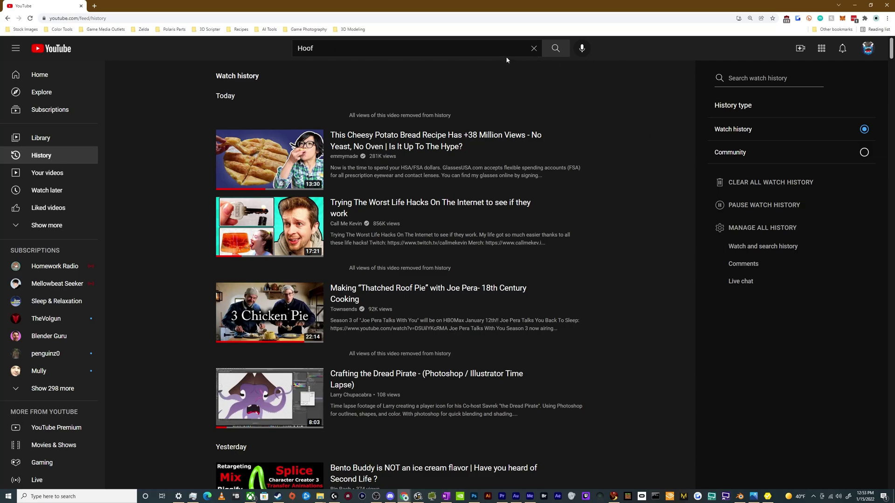
- Clear 'Hoof' from the search box and return to the Home feed
left_click(533, 48)
left_click(656, 128)
left_click(57, 76)
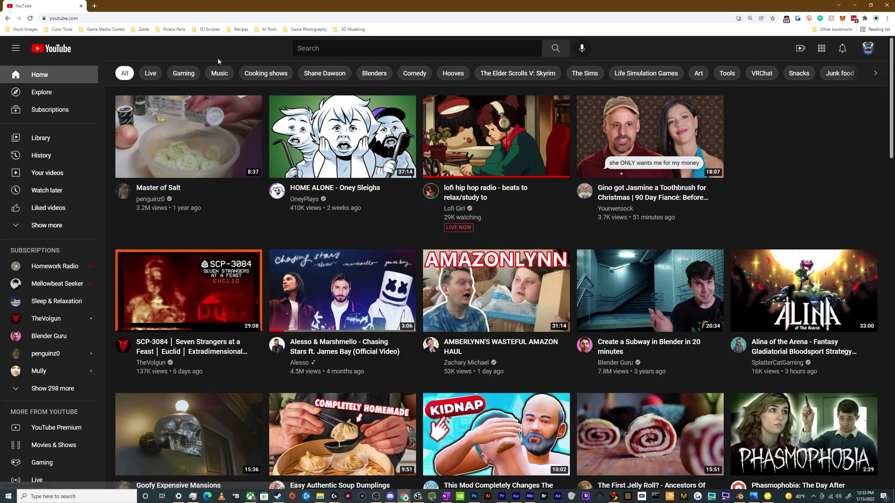